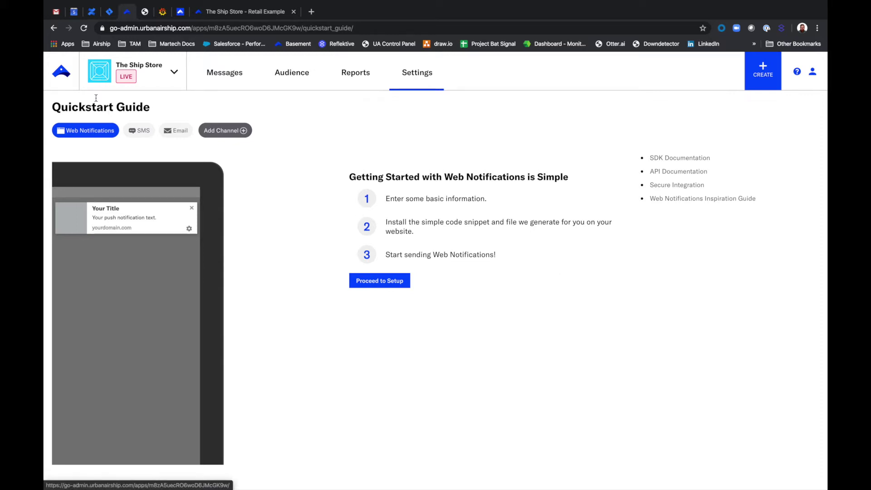
Proceed to the web notifications setup, save the channel's default title, action URL and icon URL, and download the SDK bundle
click(373, 287)
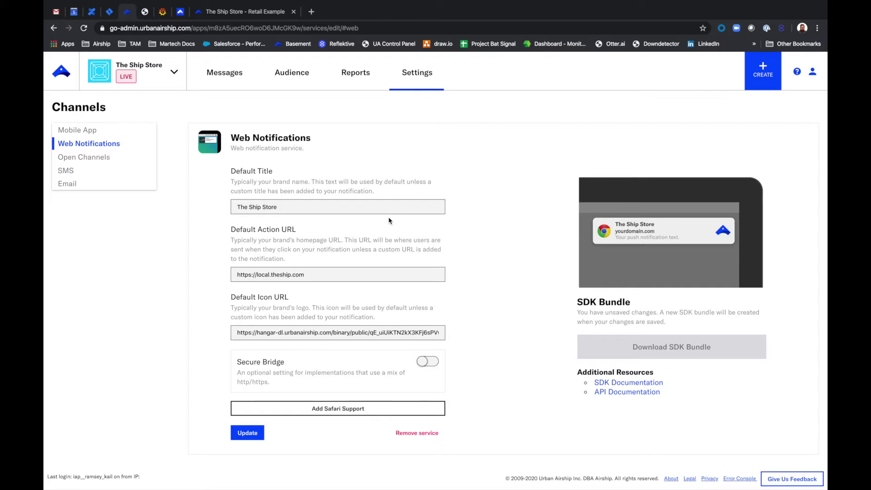
click(365, 270)
click(337, 327)
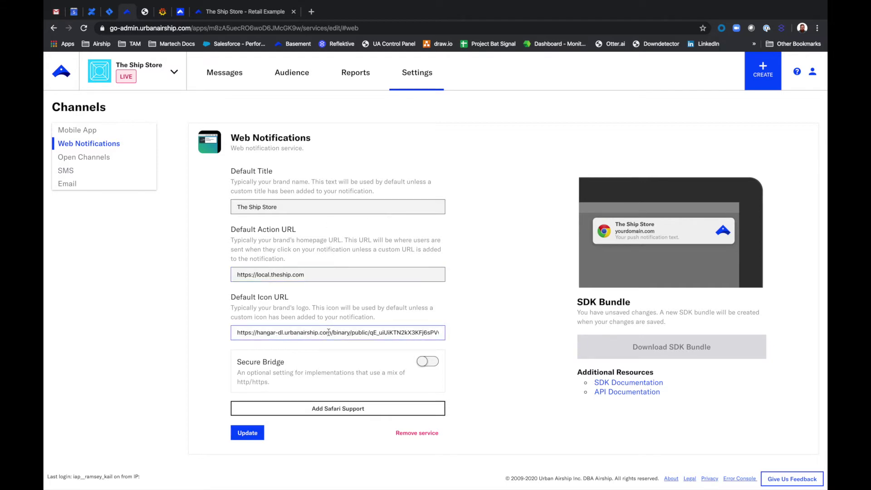
click(249, 433)
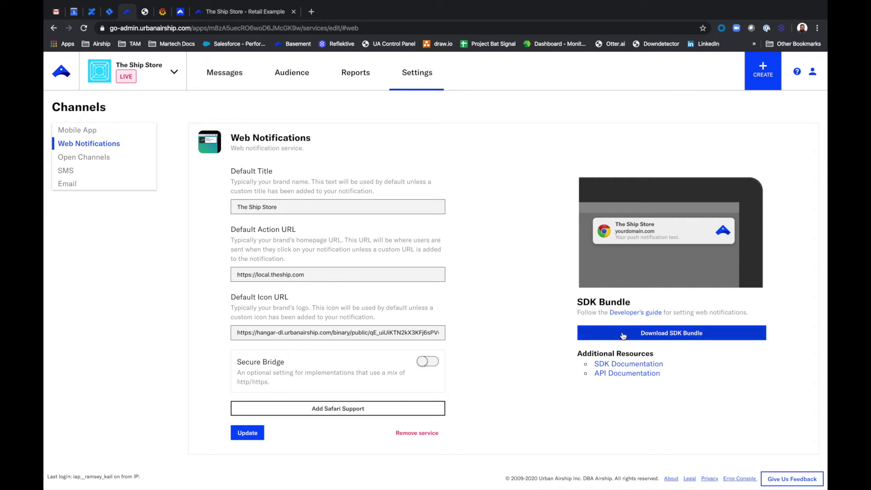
click(654, 334)
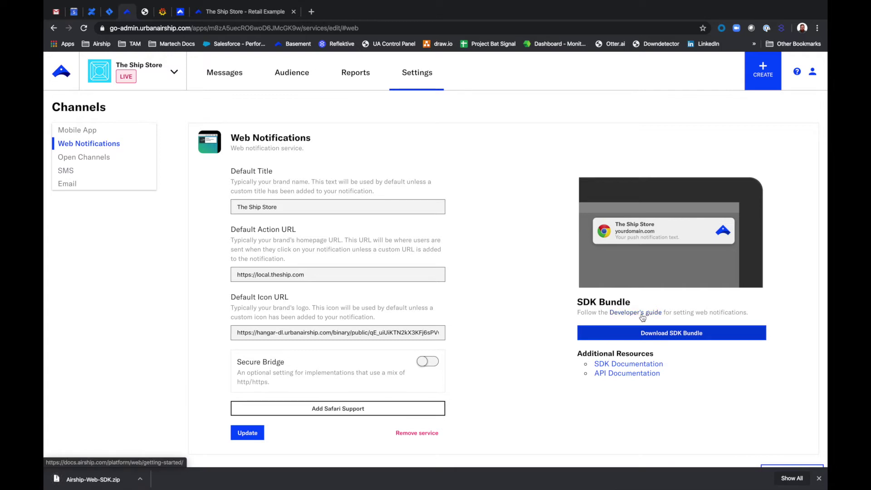
Open the Developer's guide in a separate tab and read its JavaScript snippet, UA Object and Service Worker sections
right_click(642, 316)
click(656, 319)
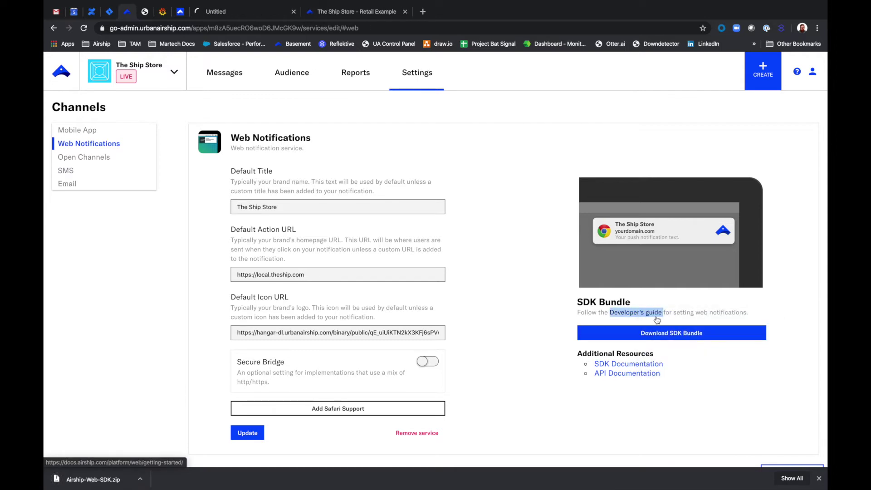
click(225, 12)
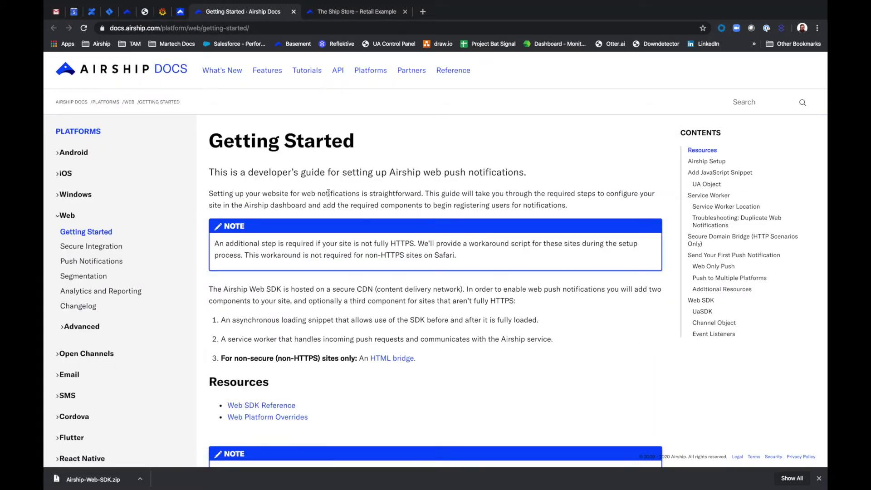
scroll(328, 193, down, 10)
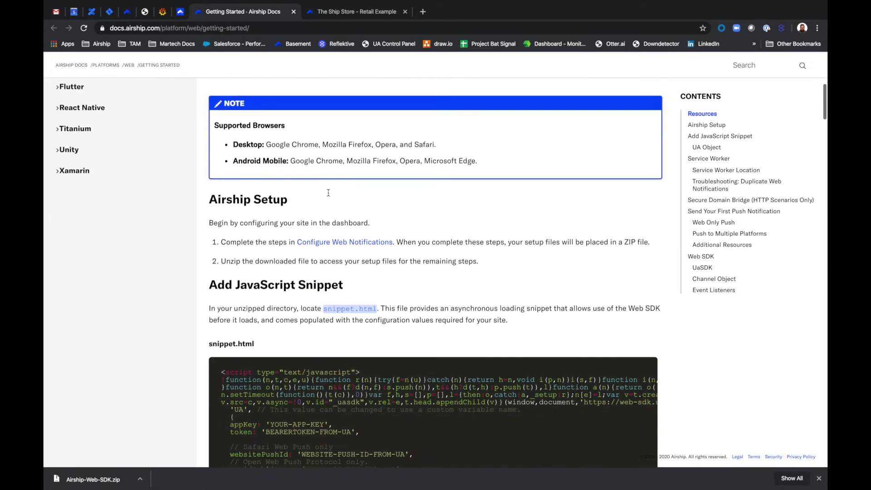
scroll(328, 196, down, 1)
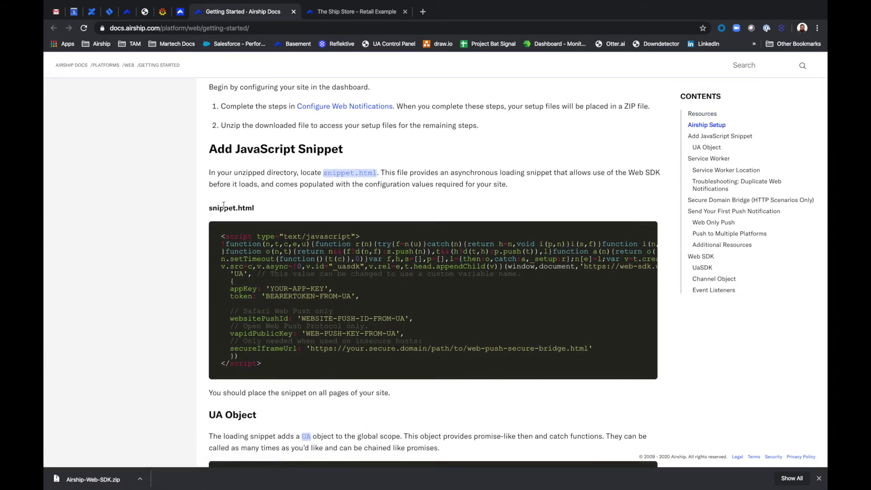
scroll(289, 331, down, 3)
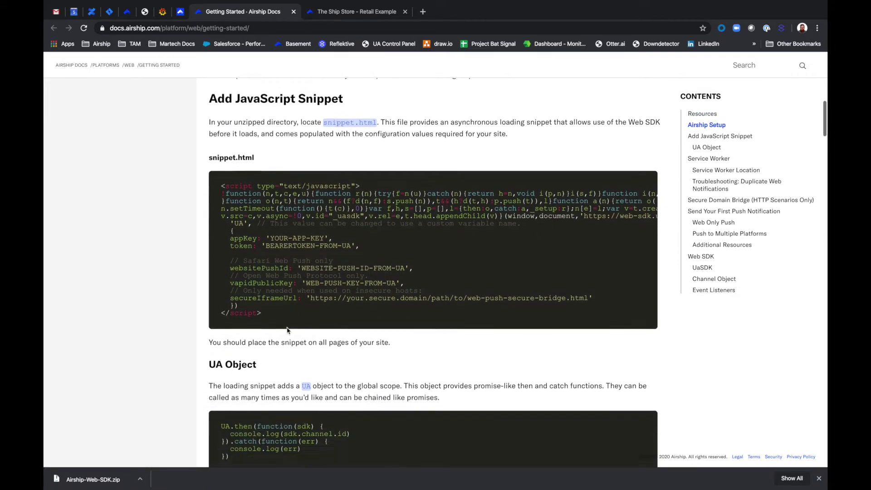
scroll(287, 328, down, 7)
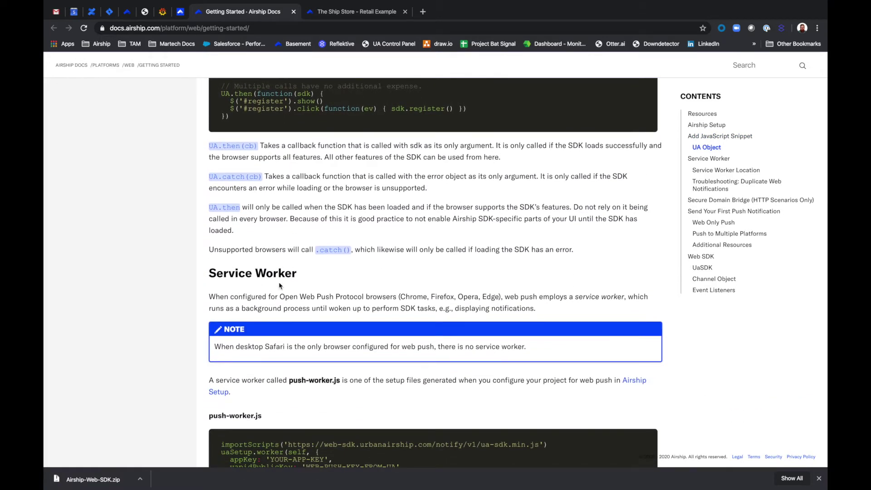
scroll(279, 286, down, 7)
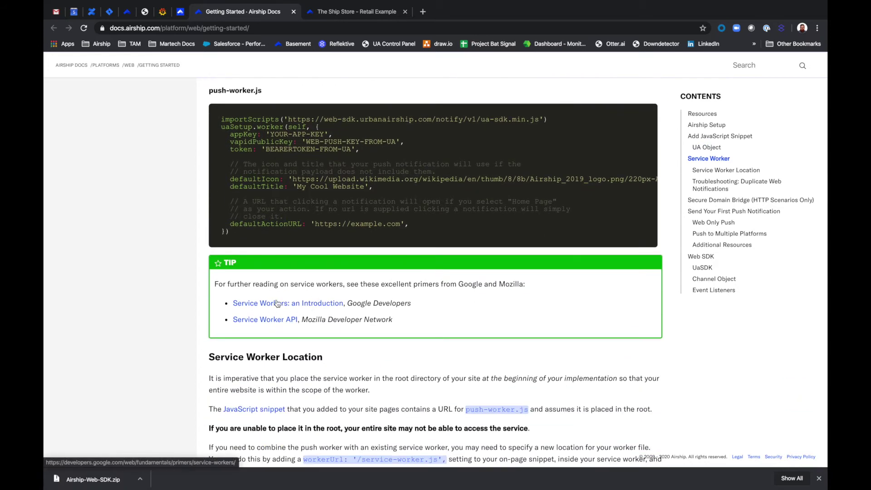
Open Google's "Service Workers: an Introduction" in a separate tab and view its section on registering a service worker
right_click(276, 300)
click(297, 305)
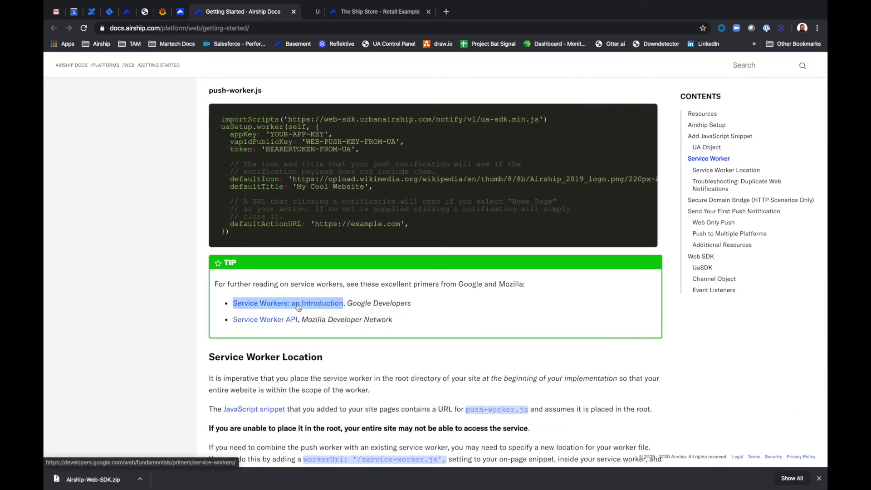
key(ctrl+Tab)
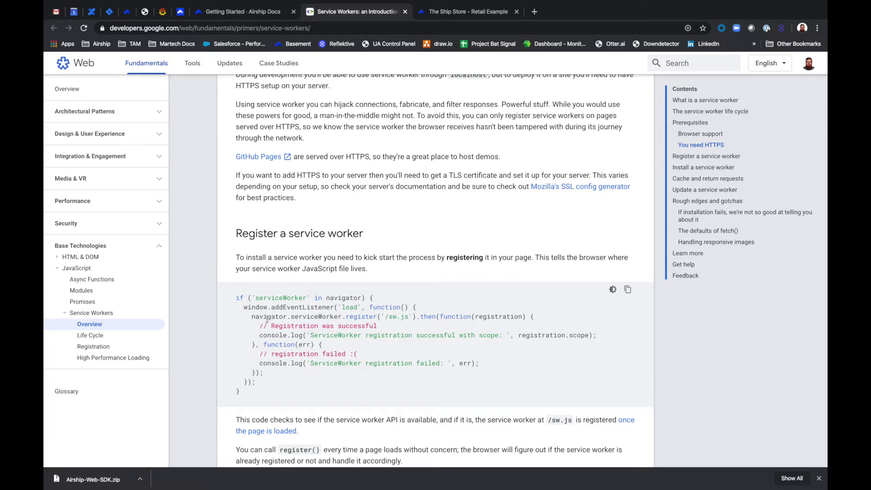
Inspect the local Ship Store site's registered service workers and loaded source files in the browser's developer tools
click(475, 15)
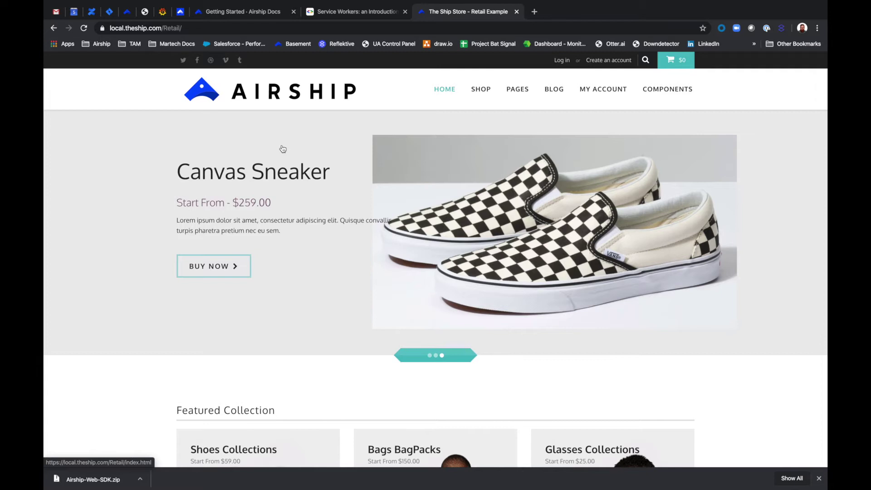
key(super+alt+j)
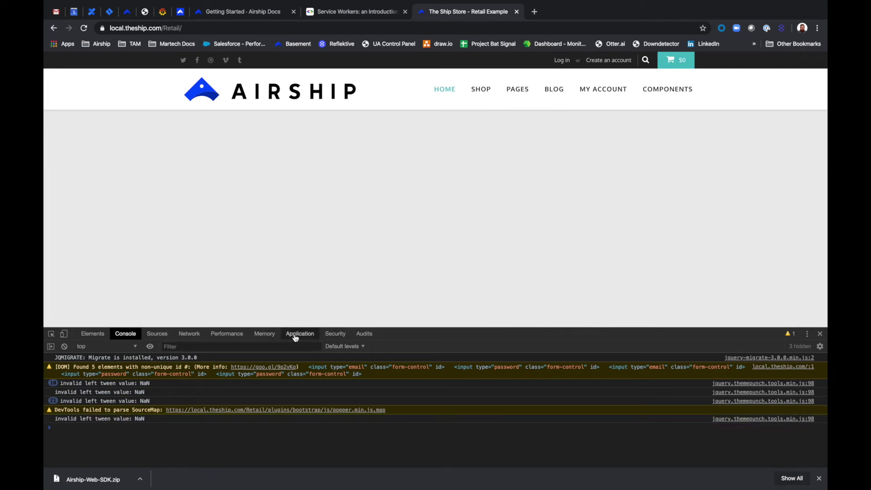
click(299, 334)
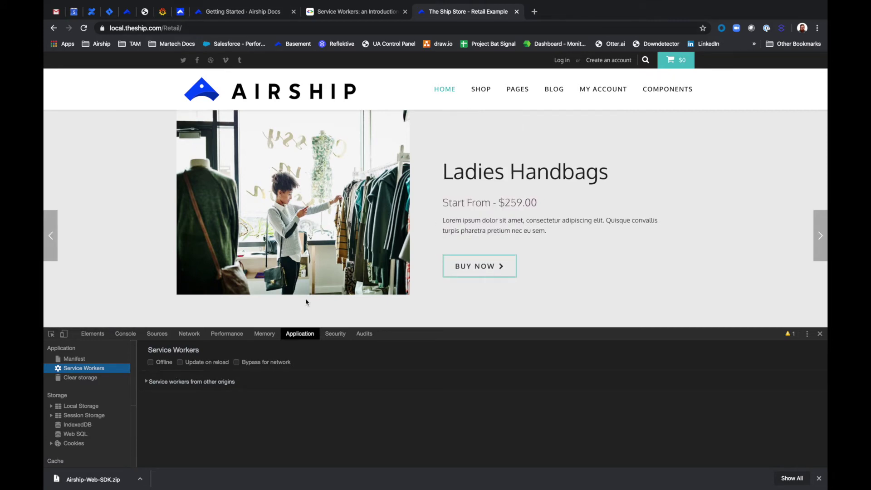
click(156, 334)
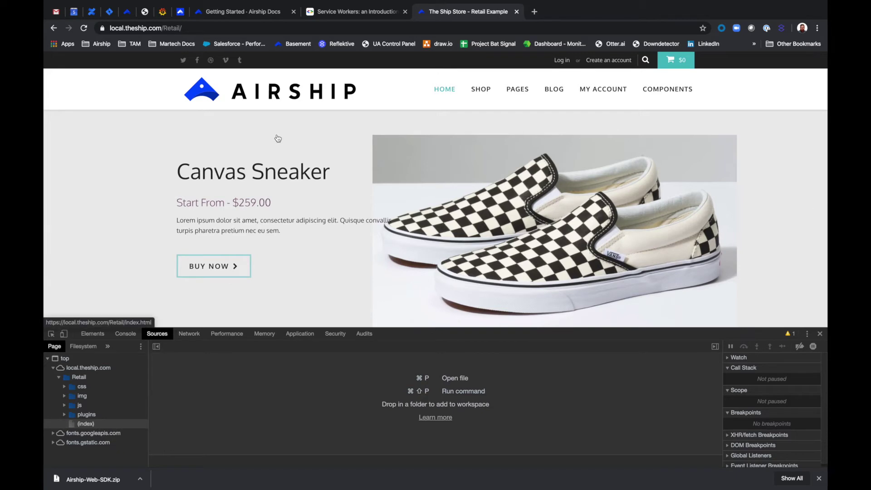
Switch to Finder, extract the downloaded Airship-Web-SDK archive and move push-worker.js into the site's Retail folder
key(super+Tab)
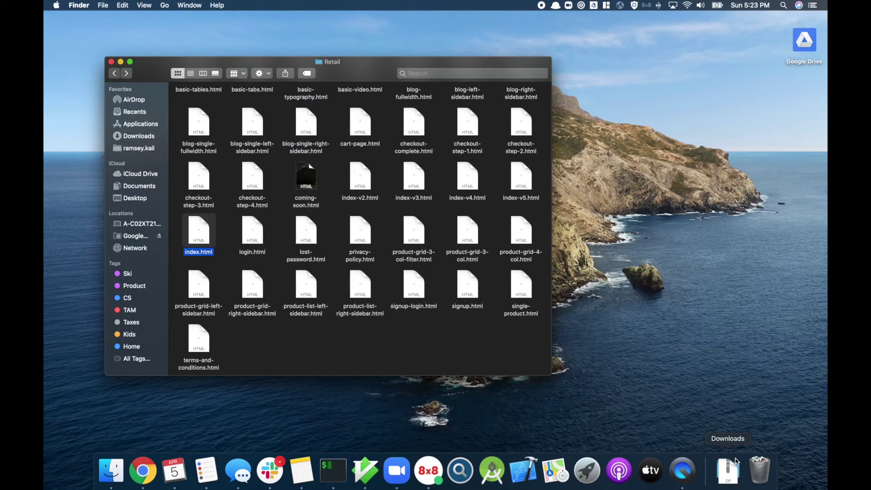
click(735, 461)
click(737, 407)
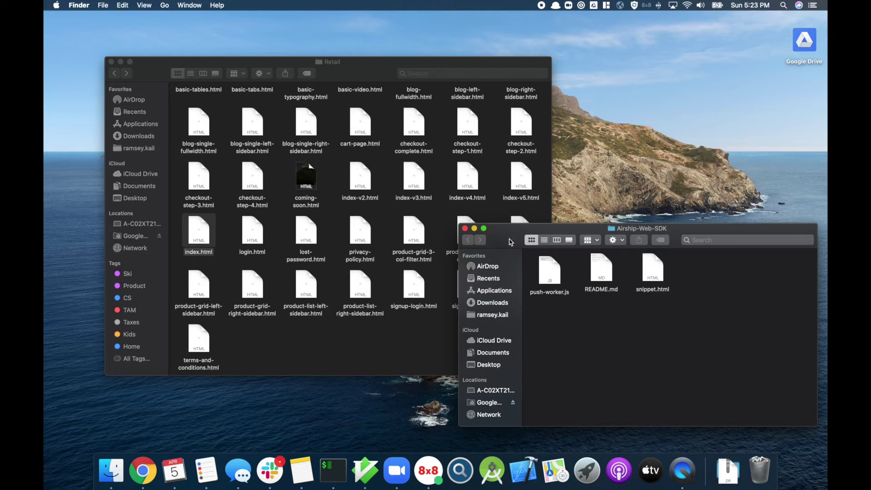
click(552, 264)
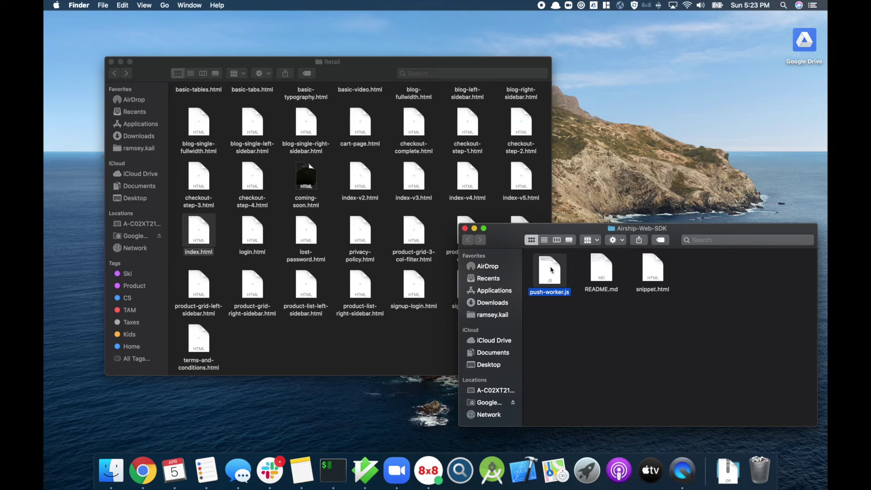
drag(551, 269, 253, 343)
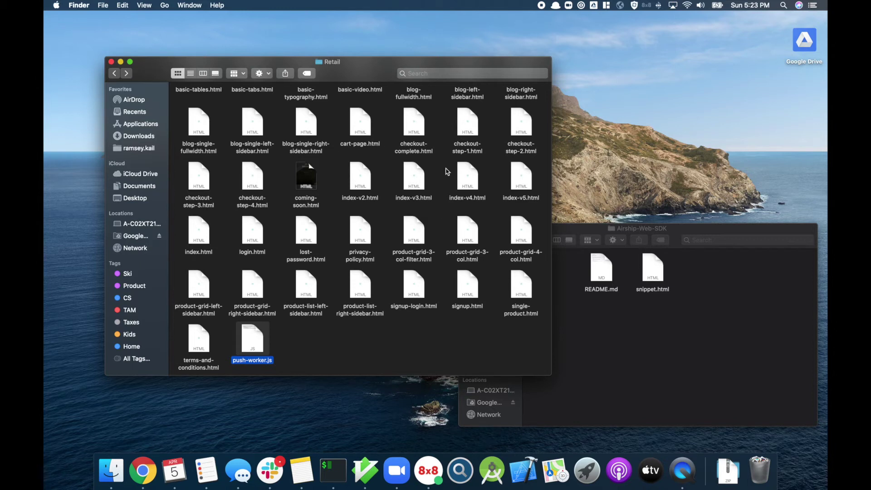
Open index.html from the Retail folder in MacVim
click(653, 272)
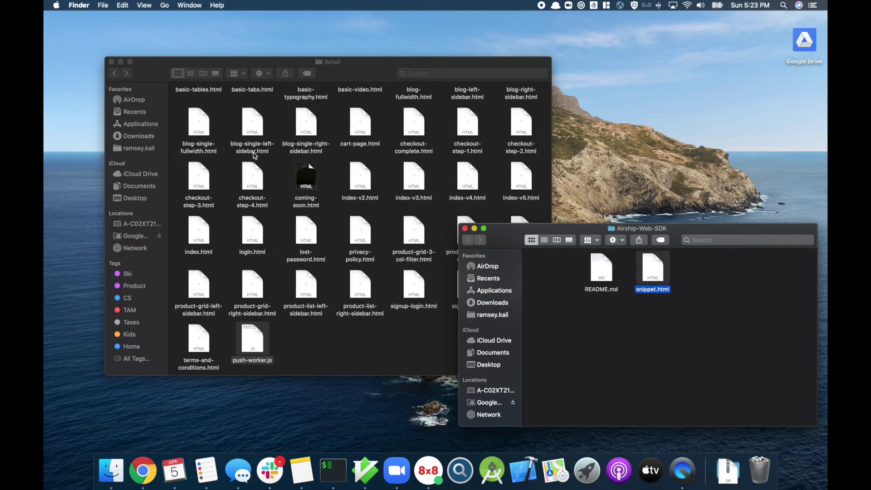
click(197, 234)
right_click(198, 225)
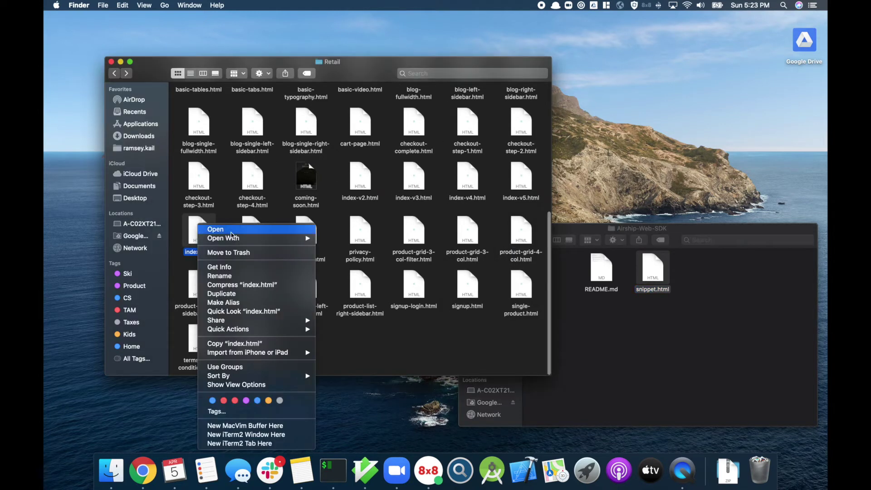
mouse_move(312, 240)
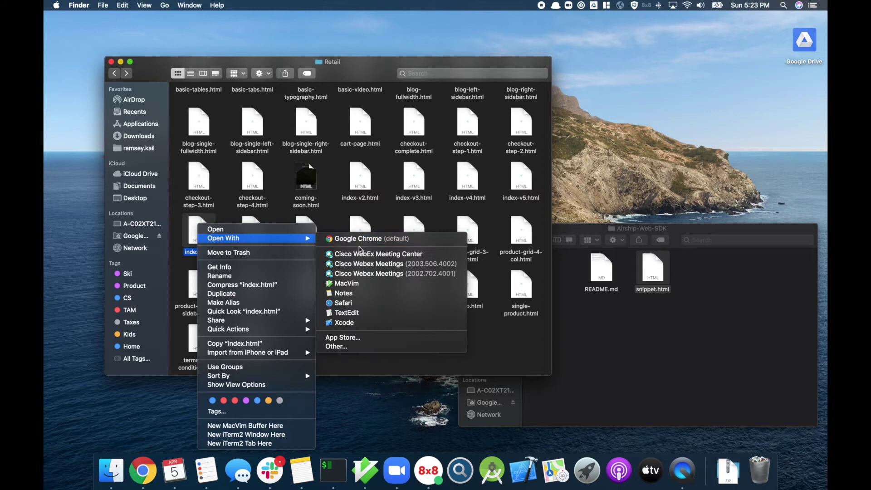
click(354, 283)
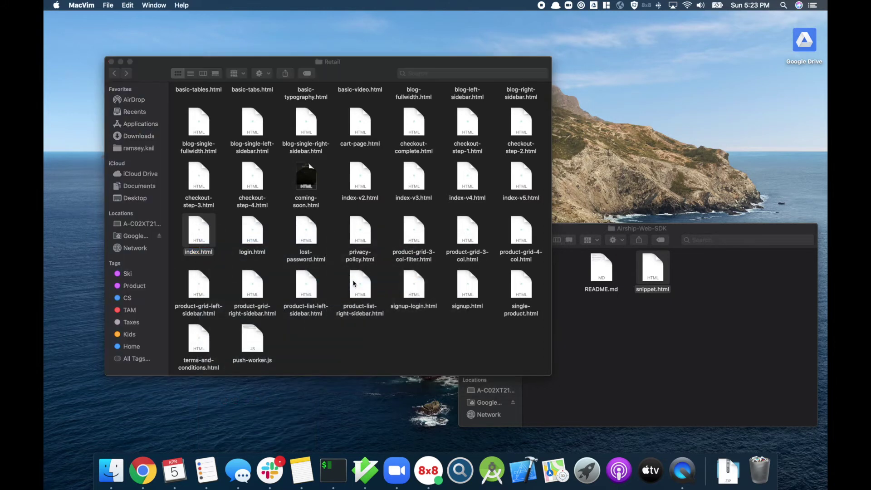
Open snippet.html from the Airship-Web-SDK folder in MacVim and copy its entire script block
click(718, 338)
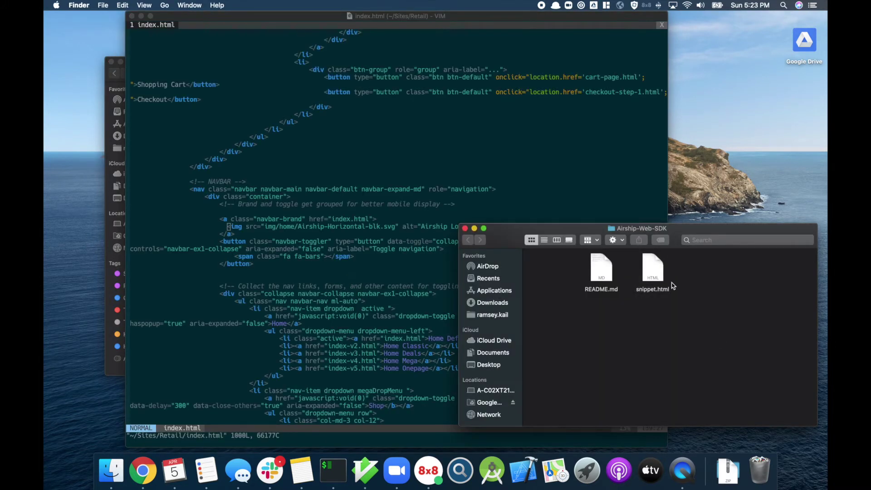
right_click(647, 269)
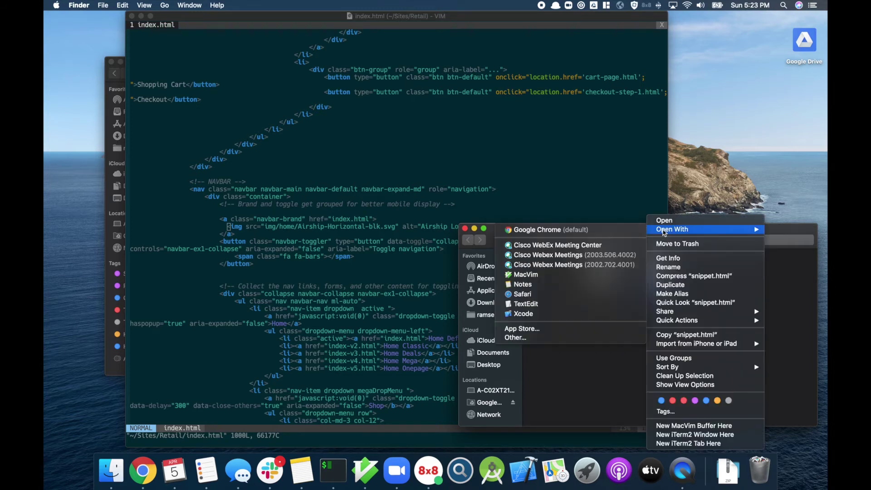
mouse_move(651, 230)
click(542, 275)
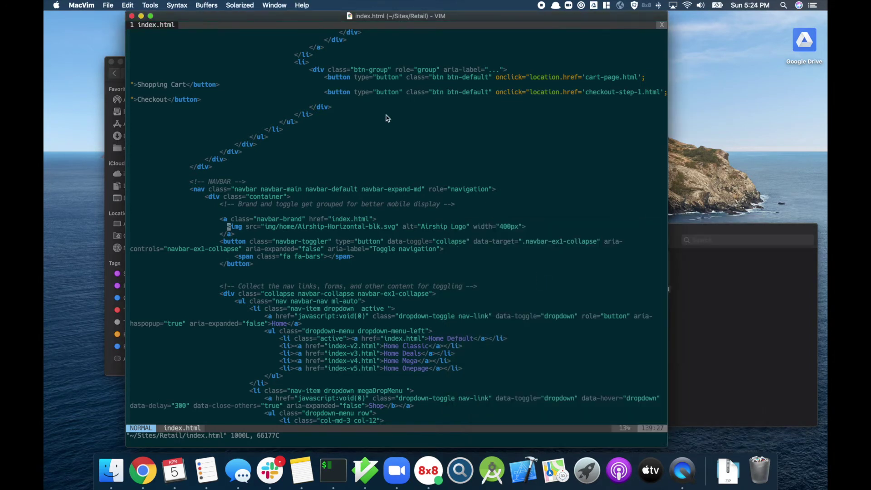
drag(175, 122, 140, 31)
key(super+c)
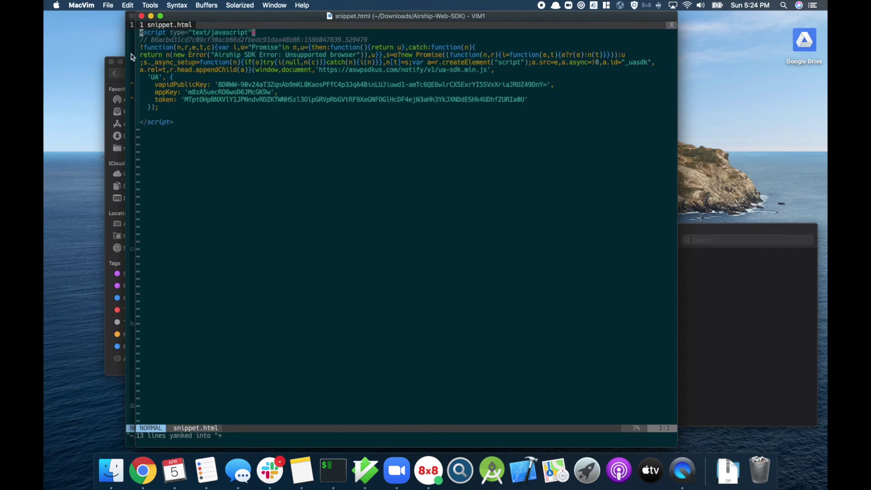
Paste the Airship snippet, including its app key and token, into index.html just above the jQuery and plugin scripts near the closing body tag
click(128, 54)
scroll(238, 288, down, 20)
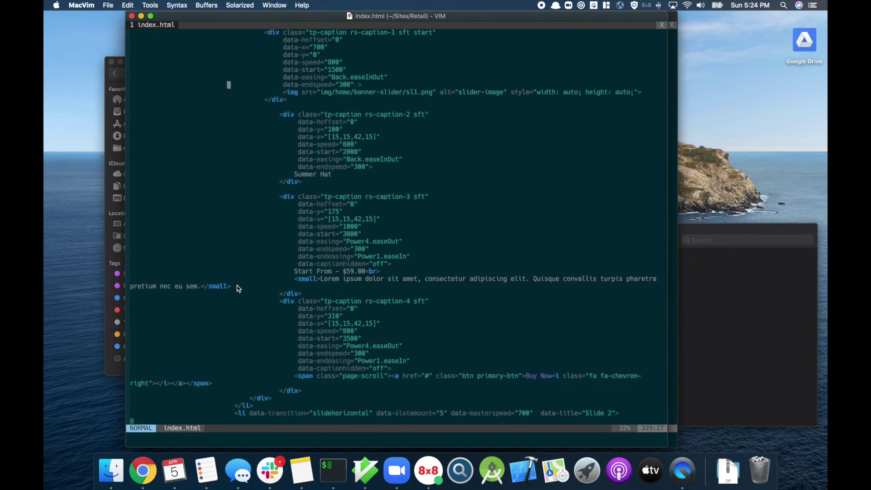
scroll(237, 288, down, 20)
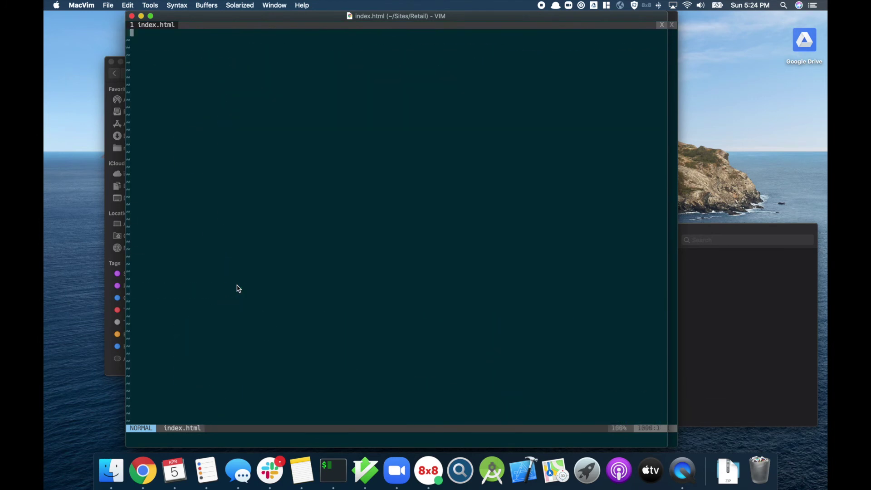
scroll(238, 288, up, 2)
click(177, 286)
click(180, 293)
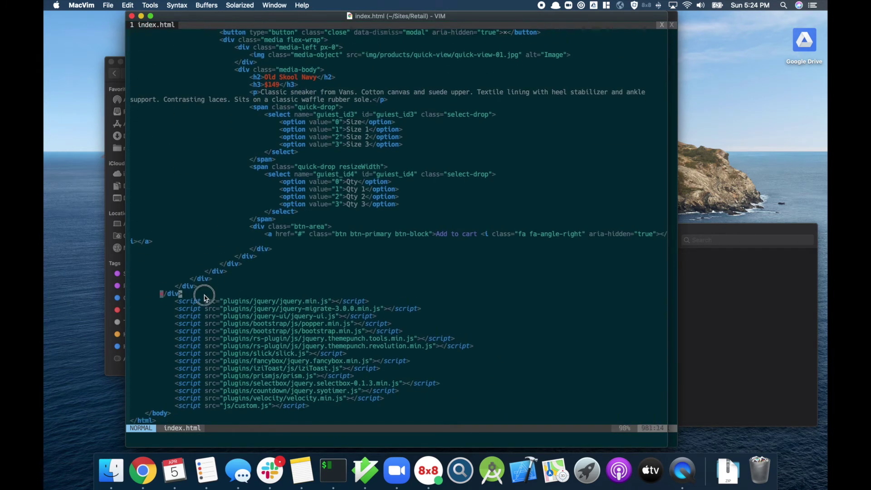
key(i)
key(super+v)
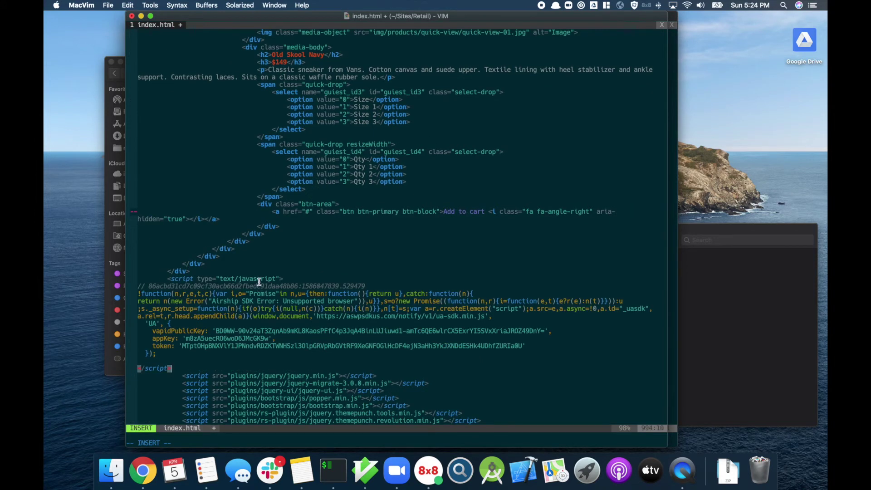
scroll(223, 322, down, 3)
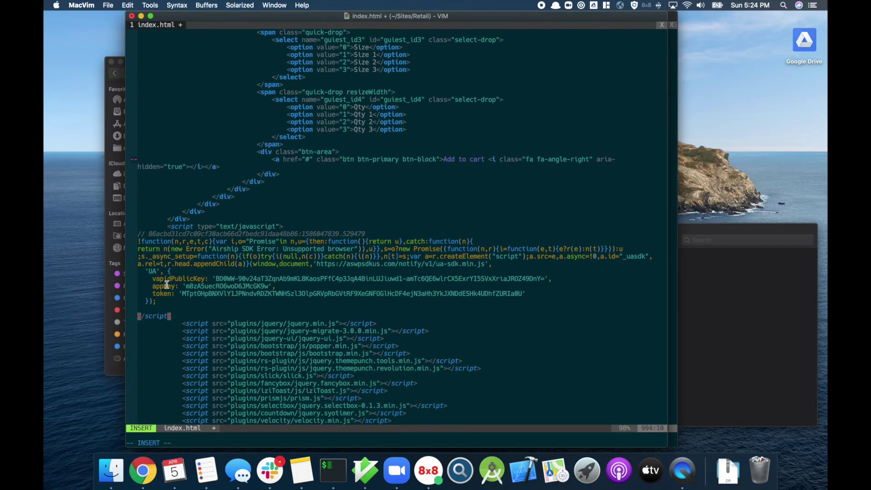
Switch to Chrome and copy the whole service worker registration code sample from the Register a service worker section
key(ctrl+Right)
click(341, 13)
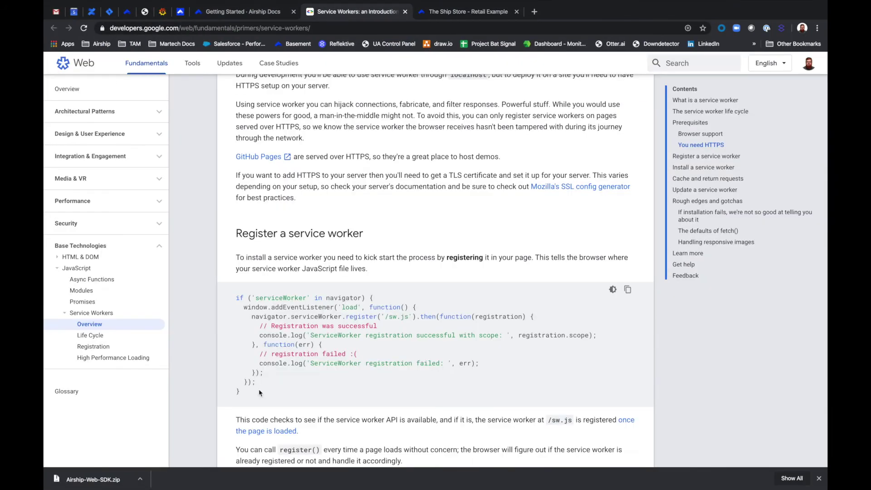
drag(248, 395, 229, 301)
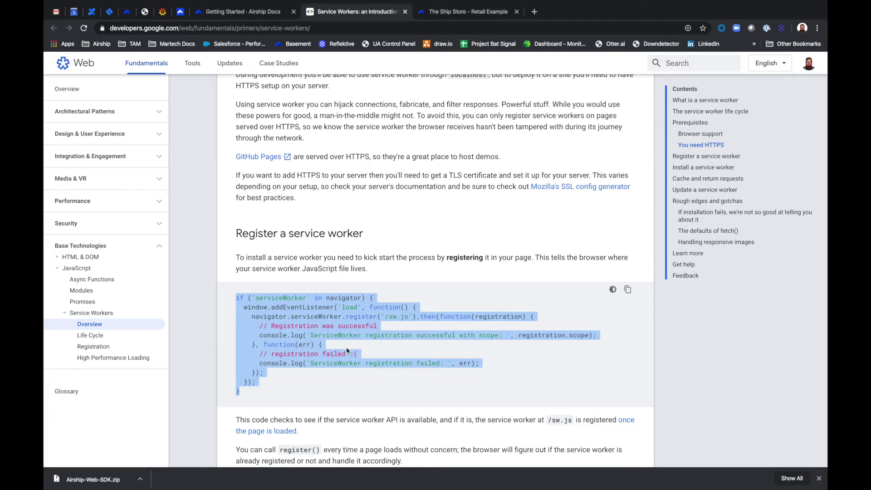
Back in MacVim, add a new script block below the Airship snippet in index.html and paste the service worker registration code inside it
key(ctrl+Left)
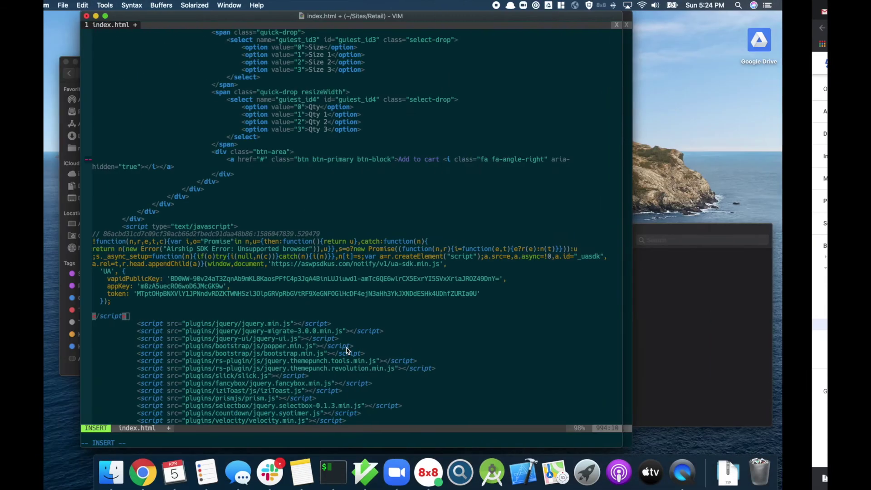
click(175, 316)
key(Return)
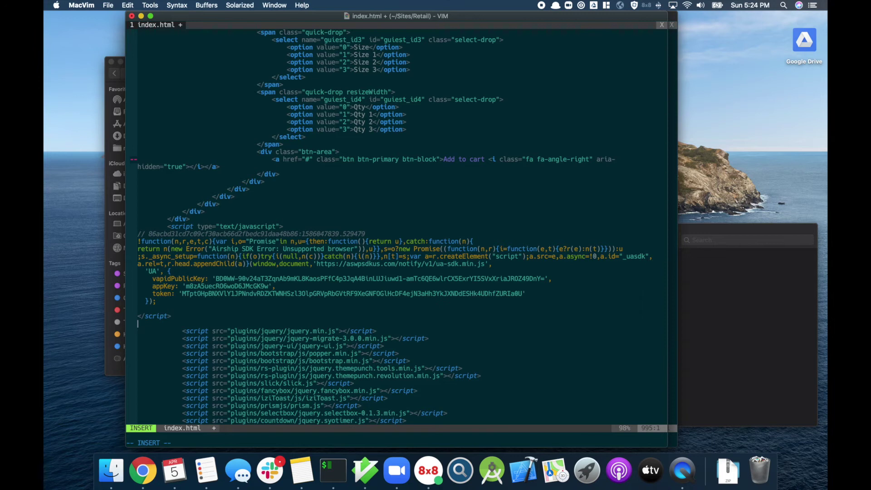
text(<script>)
key(Return)
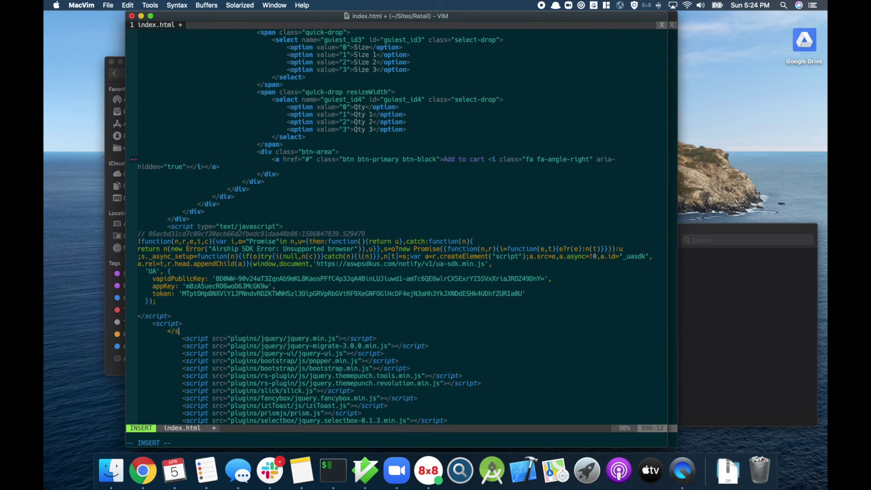
text(</script>)
key(Escape)
key(O)
key(super+v)
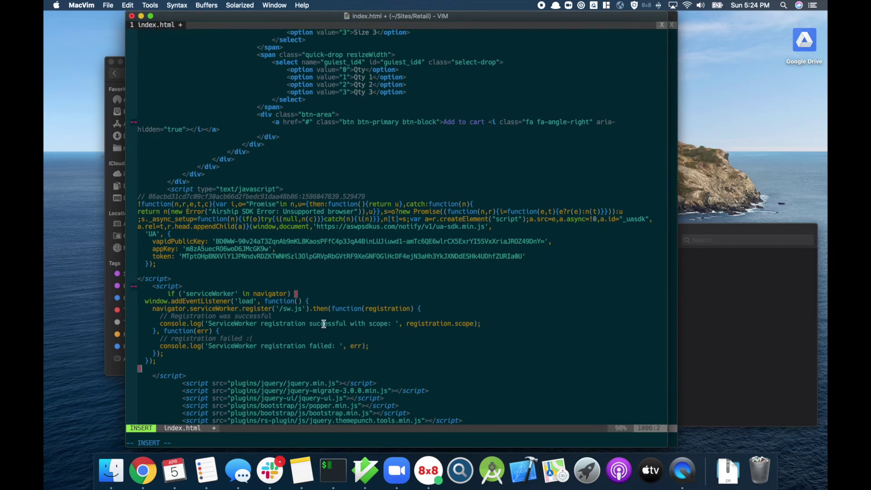
Change the registered service worker file from /sw.js to push-worker.js and save index.html
click(292, 309)
key(BackSpace)
key(BackSpace)
key(BackSpace)
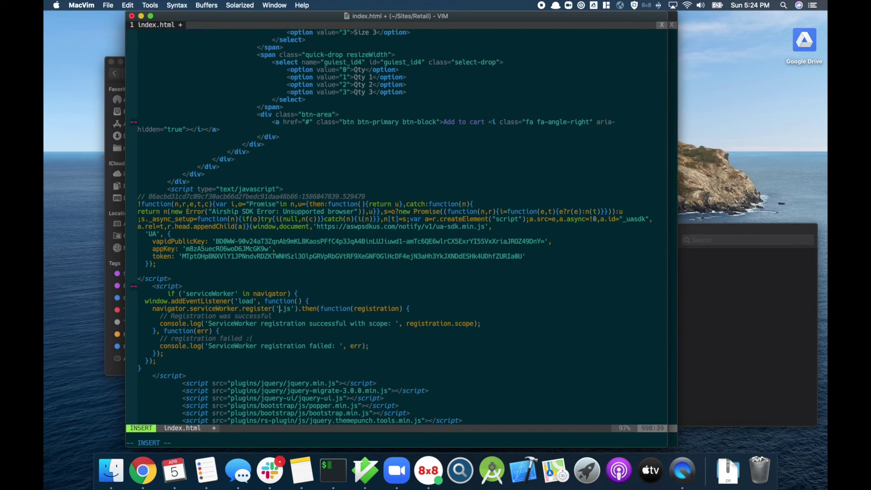
text(push-worker)
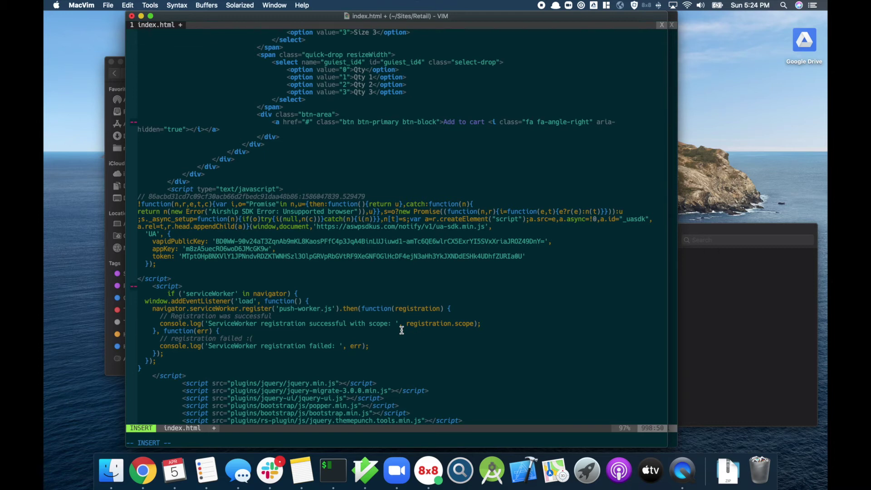
key(Escape)
text(:w)
key(Return)
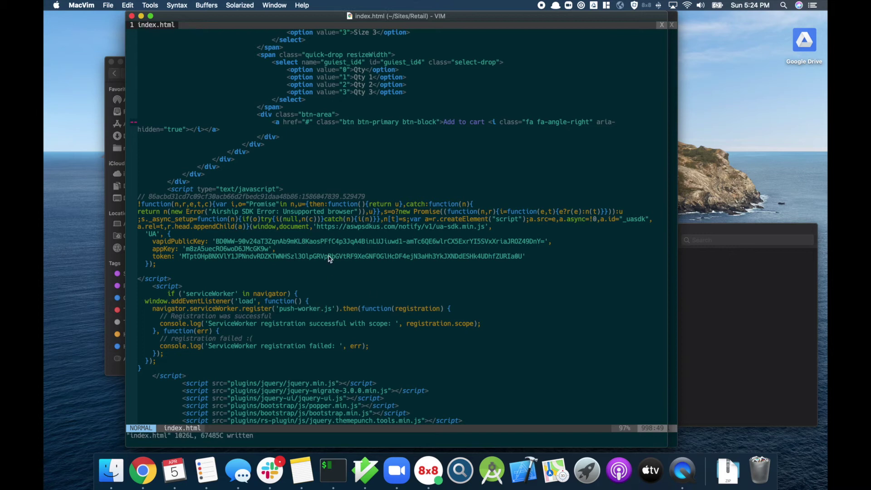
Switch to Chrome and inspect the Ship Store page's loaded sources and service worker application data in the developer tools
key(super+Tab)
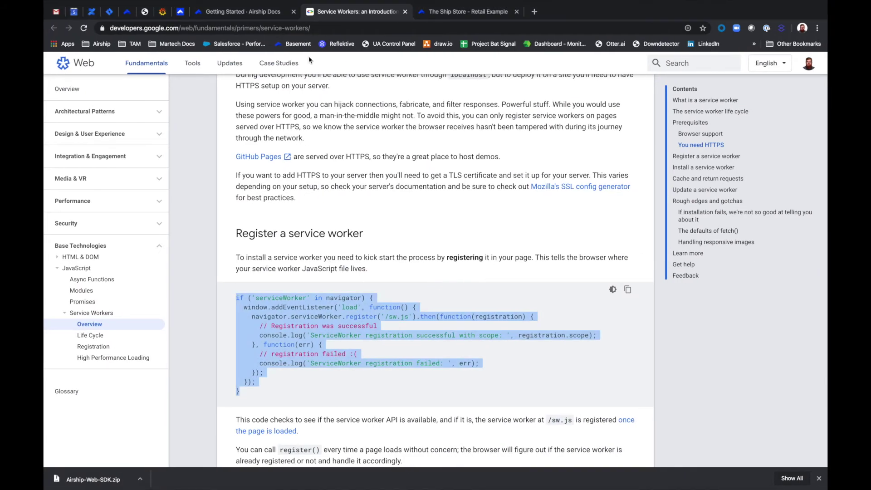
click(467, 12)
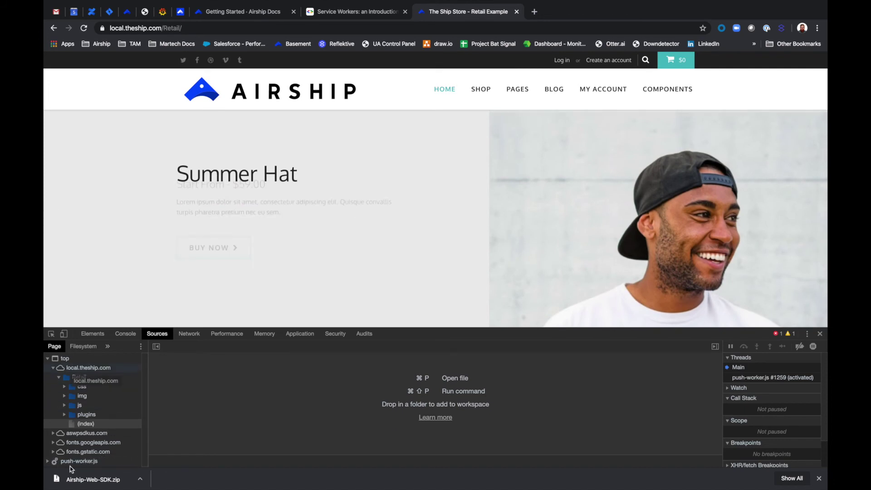
click(298, 334)
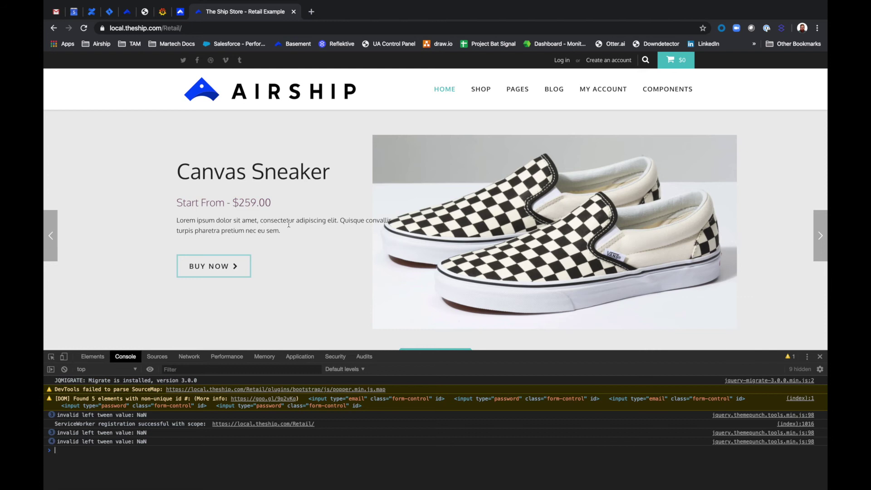
Run the UA.then snippet calling sdk.register() in the Ship Store page's console and allow the site to show notifications
click(110, 443)
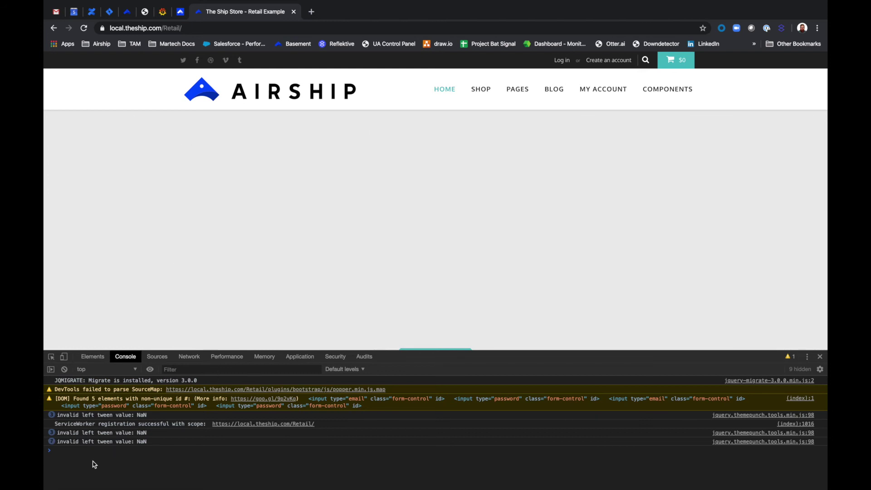
key(super+v)
key(Return)
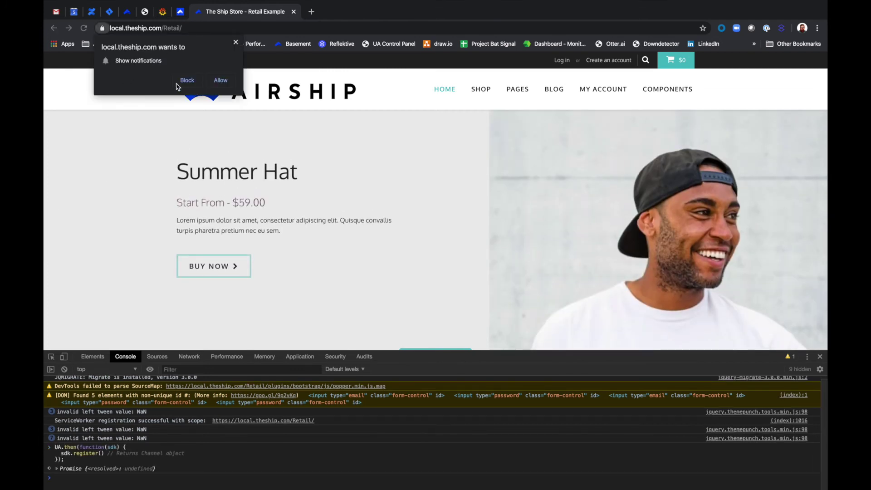
click(220, 83)
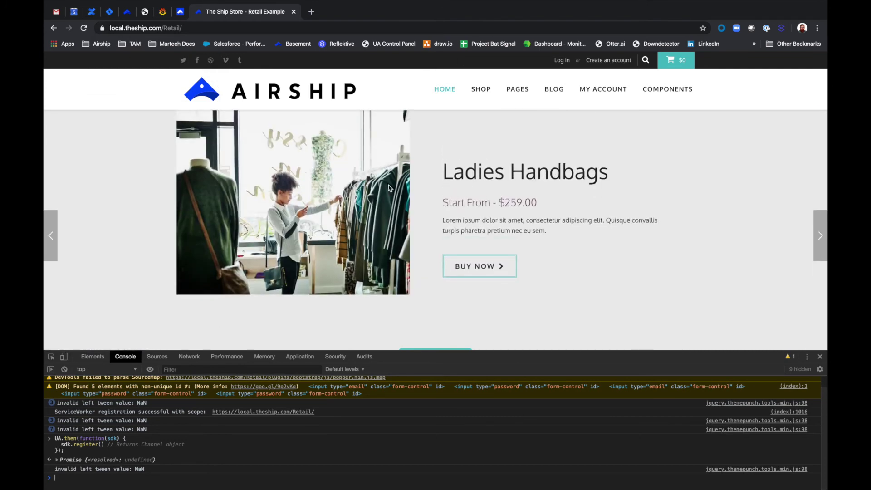
Close the Ship Store page and duplicate the newest "Welcome to The Ship!" message in the Airship project as a Message
click(293, 11)
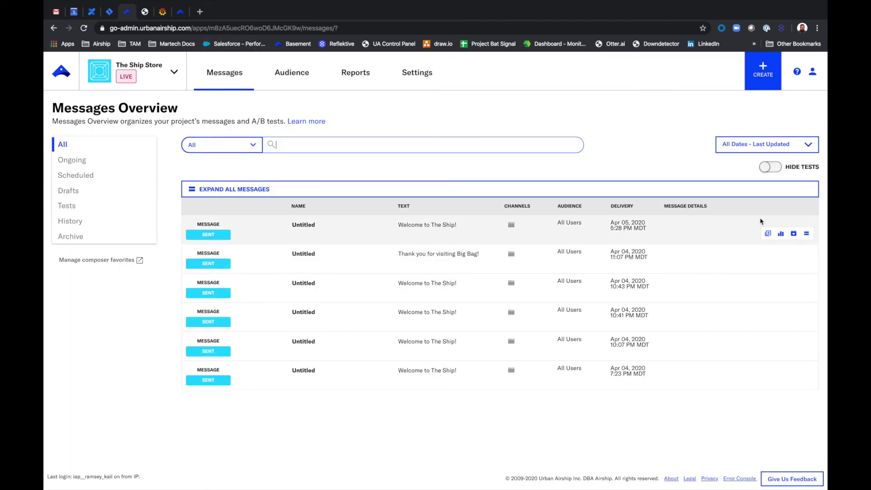
click(768, 233)
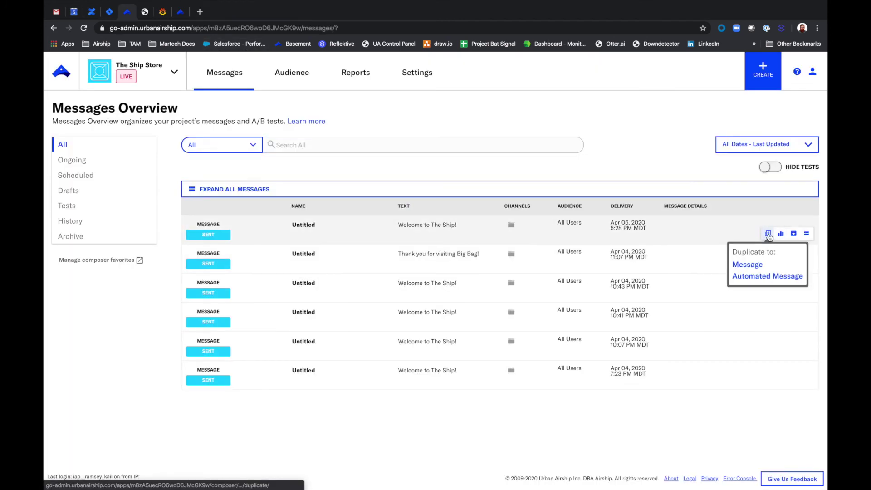
click(755, 268)
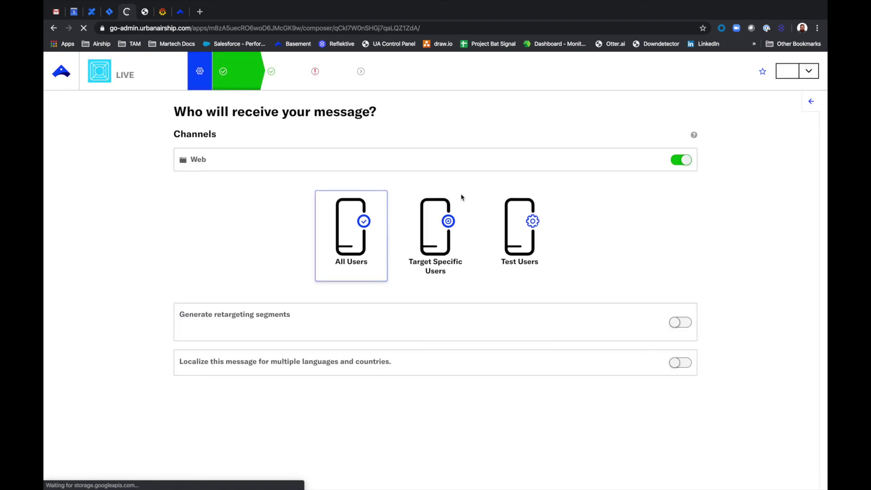
Set the duplicated message's delivery to Send Now, review it and send it to all web users
click(336, 72)
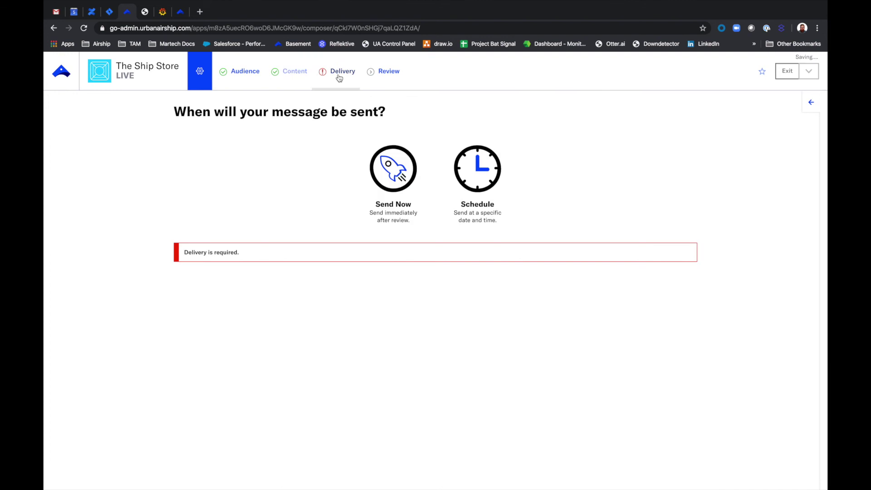
click(377, 193)
click(395, 71)
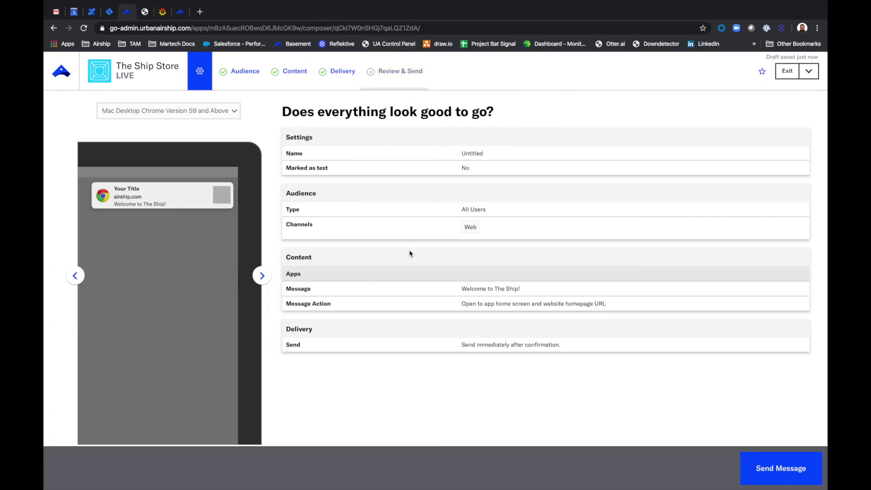
click(780, 478)
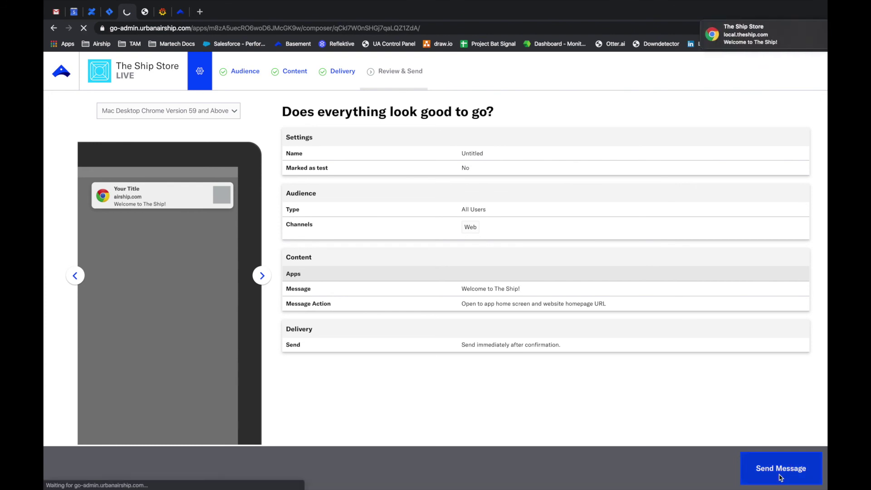